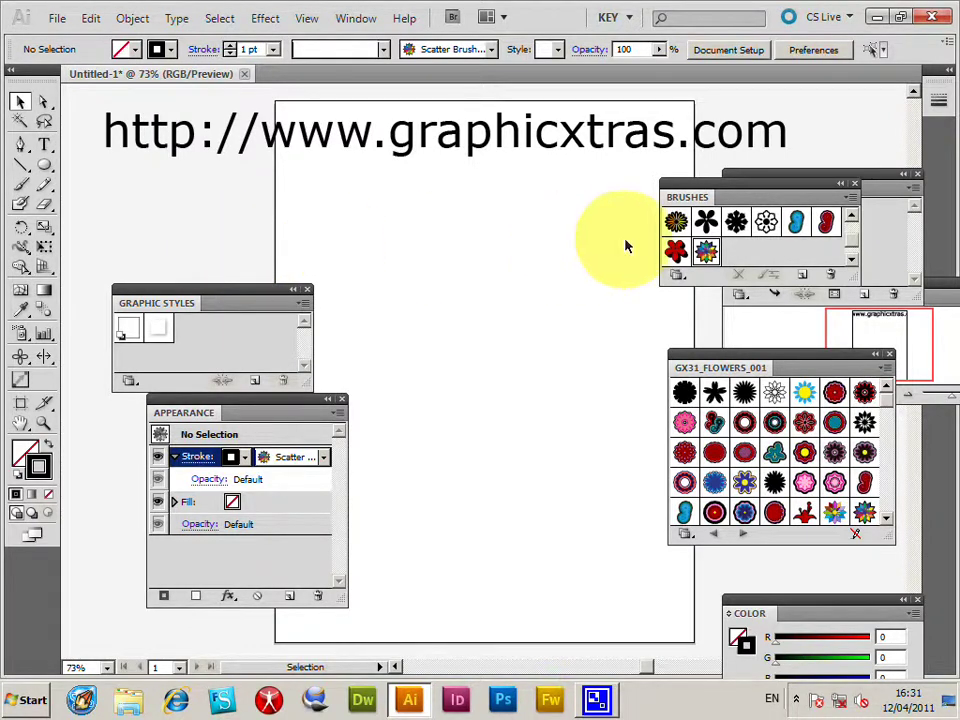
Show the Brushes panel in front of the others and check its brush library commands.
left_click(357, 20)
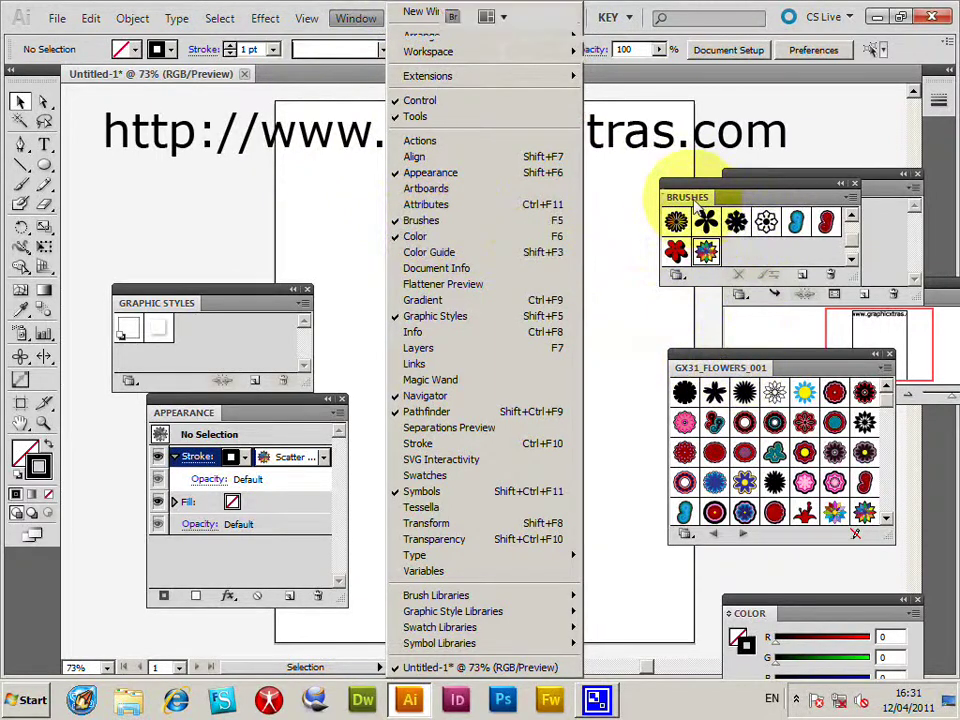
left_click_drag(690, 186, 675, 195)
left_click(838, 206)
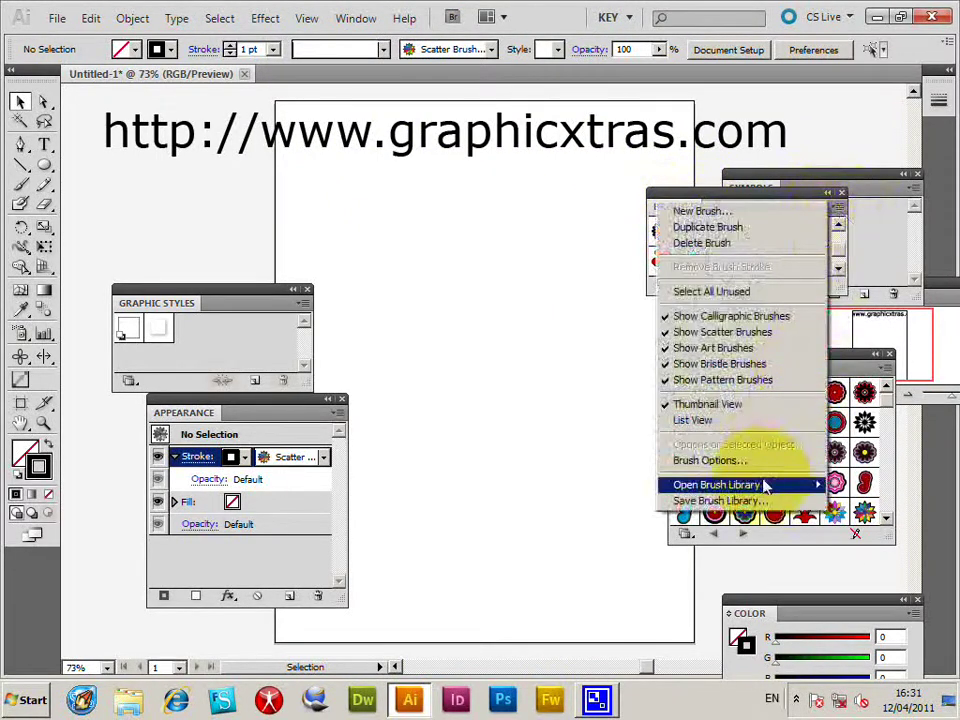
mouse_move(772, 488)
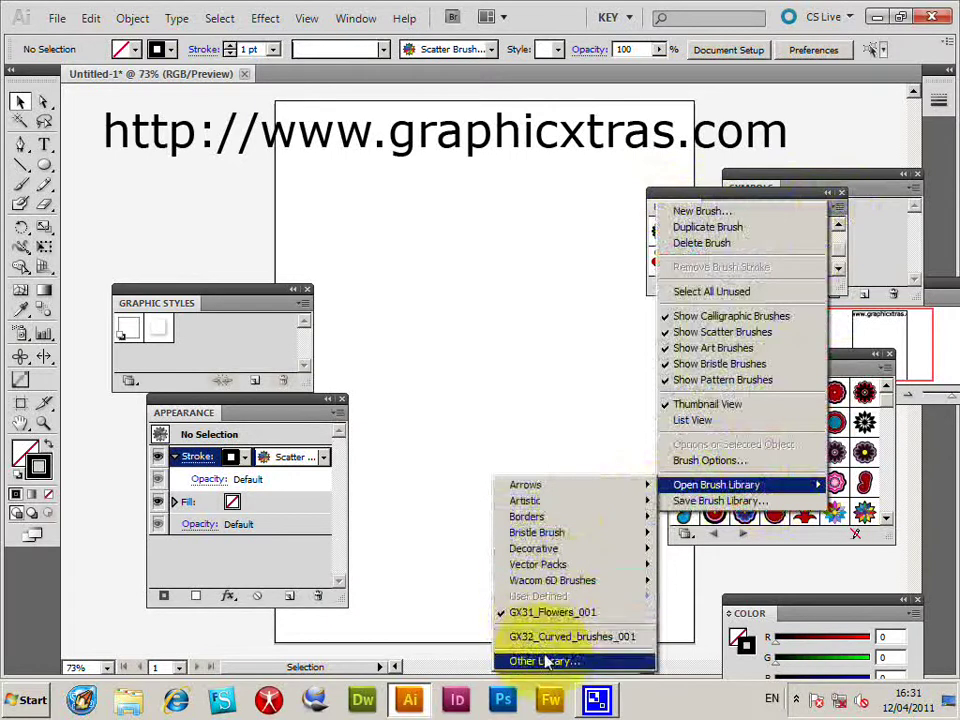
left_click(854, 365)
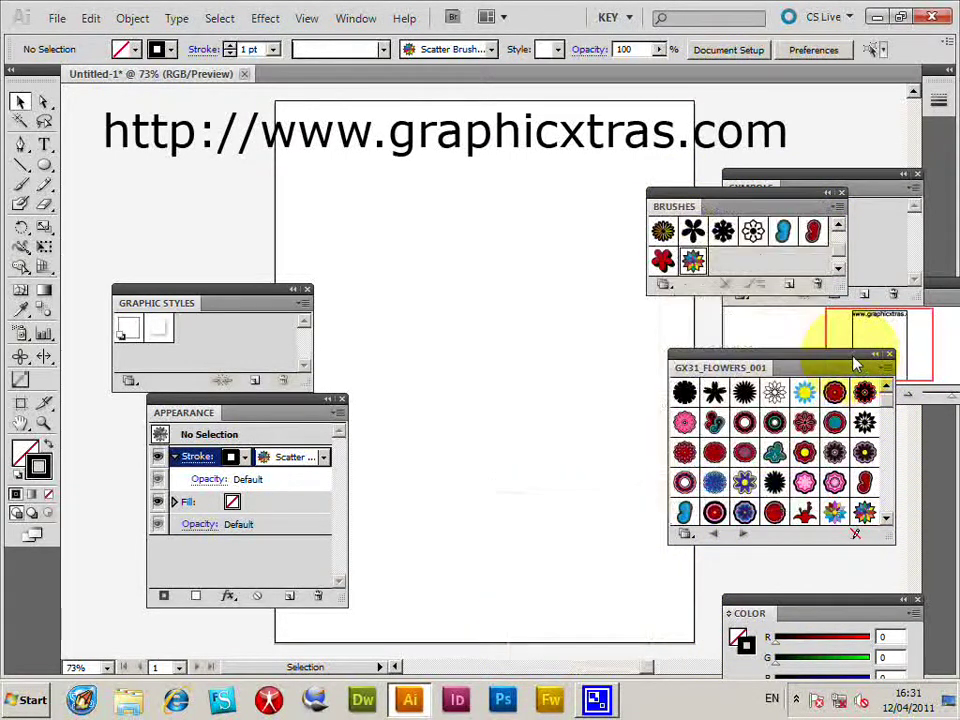
double_click(693, 262)
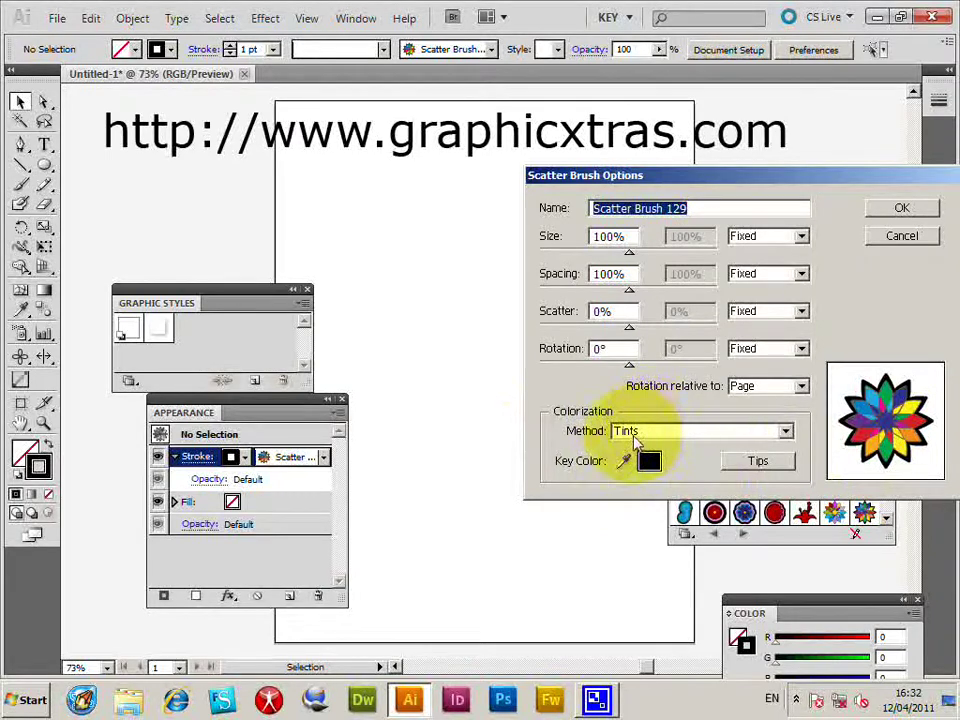
left_click(899, 214)
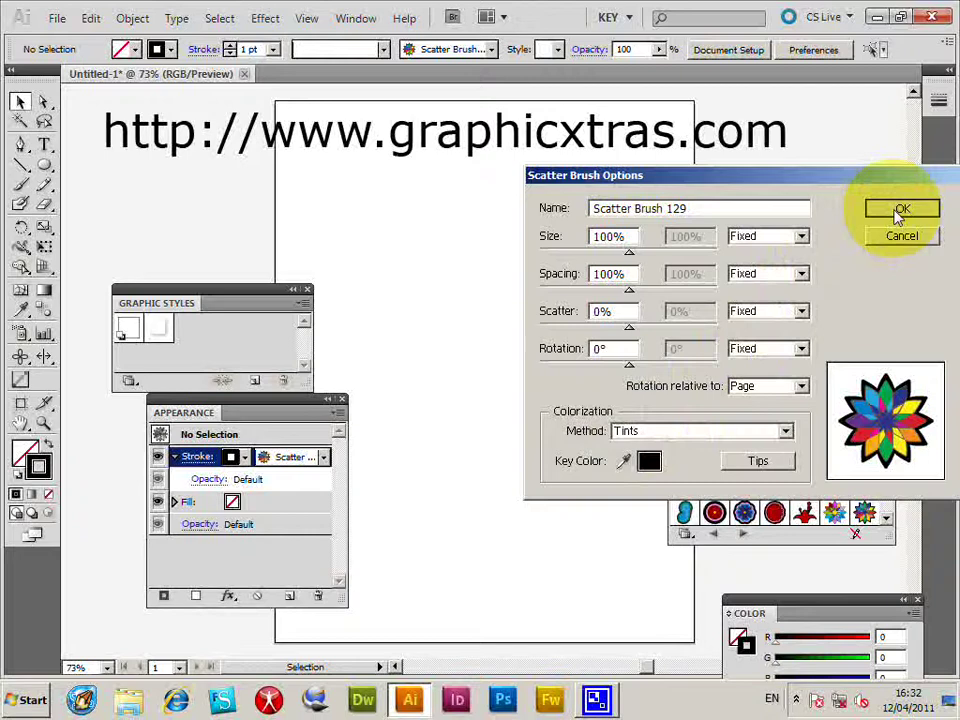
Paint a diagonal flower path up the artboard with the Paintbrush and set the stroke to red.
left_click(22, 188)
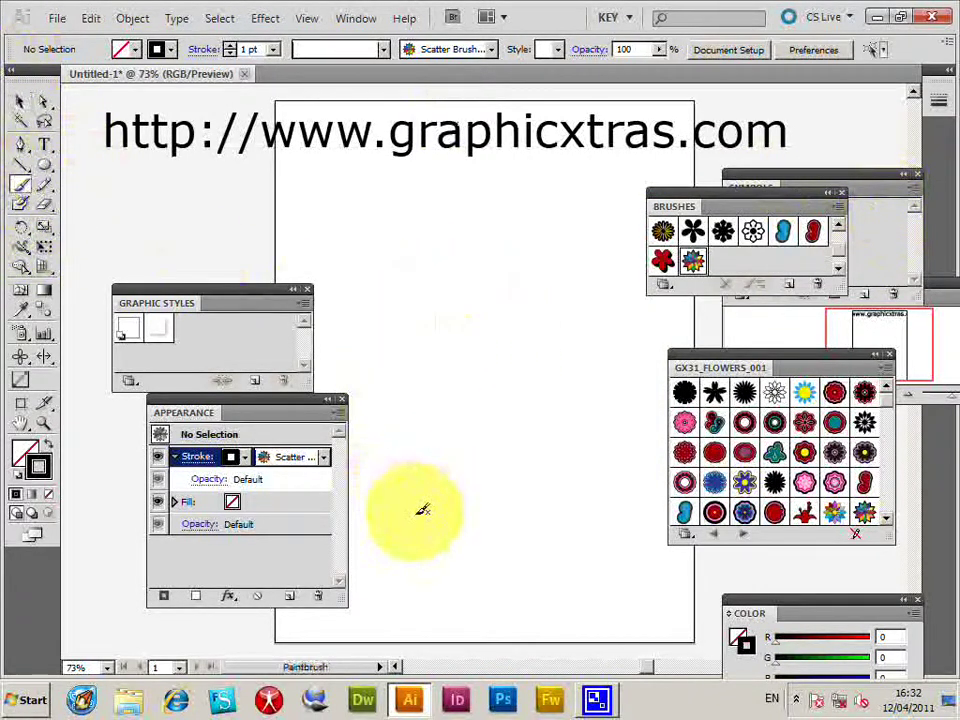
mouse_move(465, 472)
left_mouse_down()
mouse_move(581, 285)
mouse_move(604, 208)
left_mouse_up()
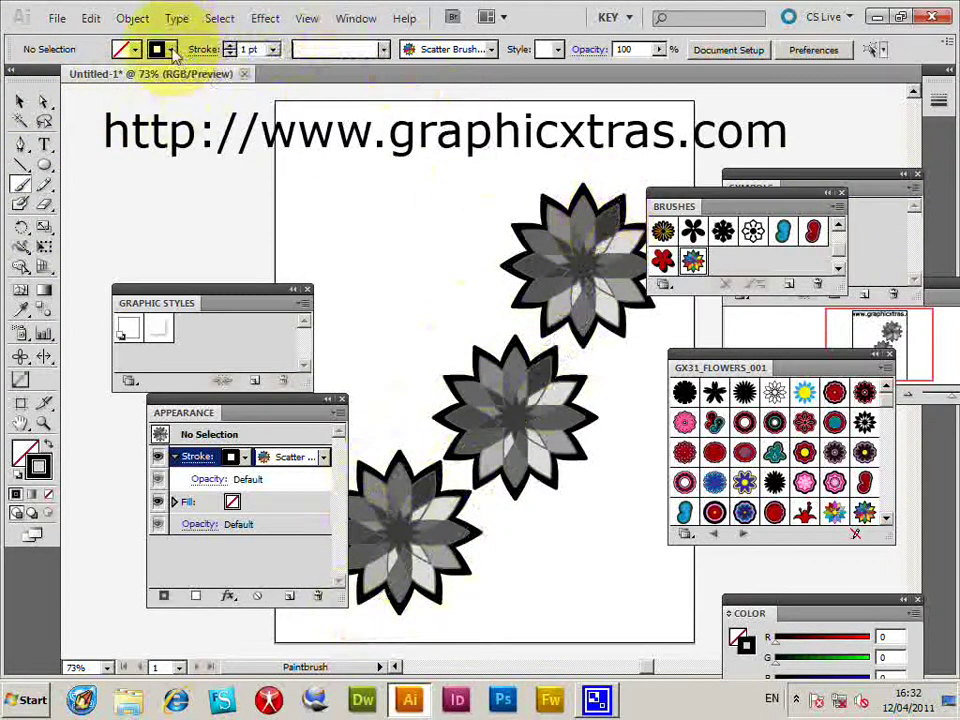
left_click(172, 50)
left_click(58, 67)
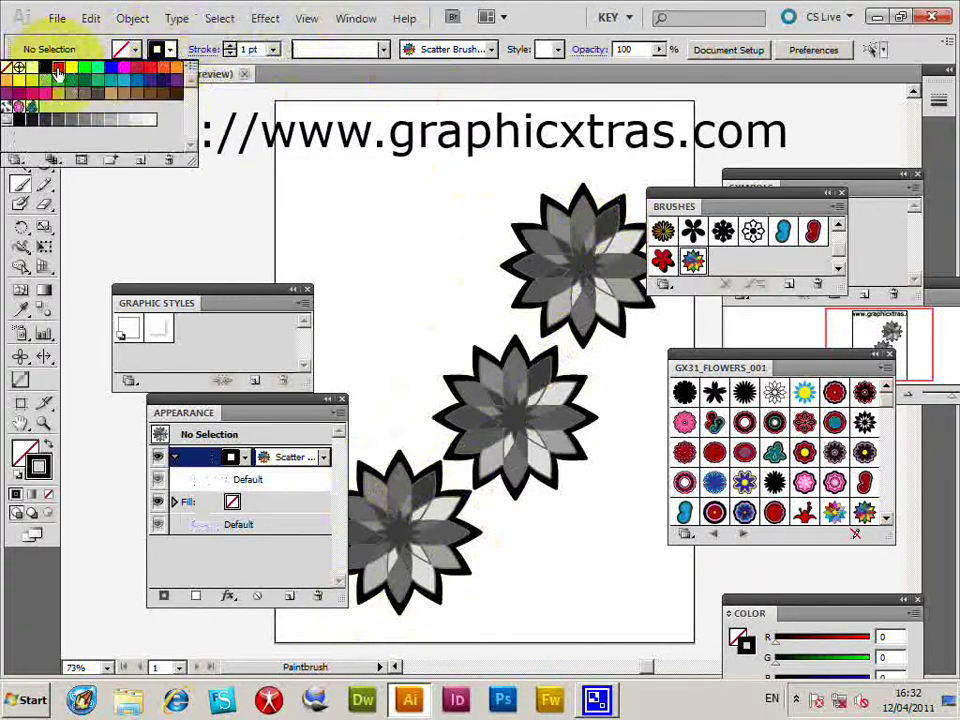
Select the flower path and change its stroke to a darker red.
left_click(20, 101)
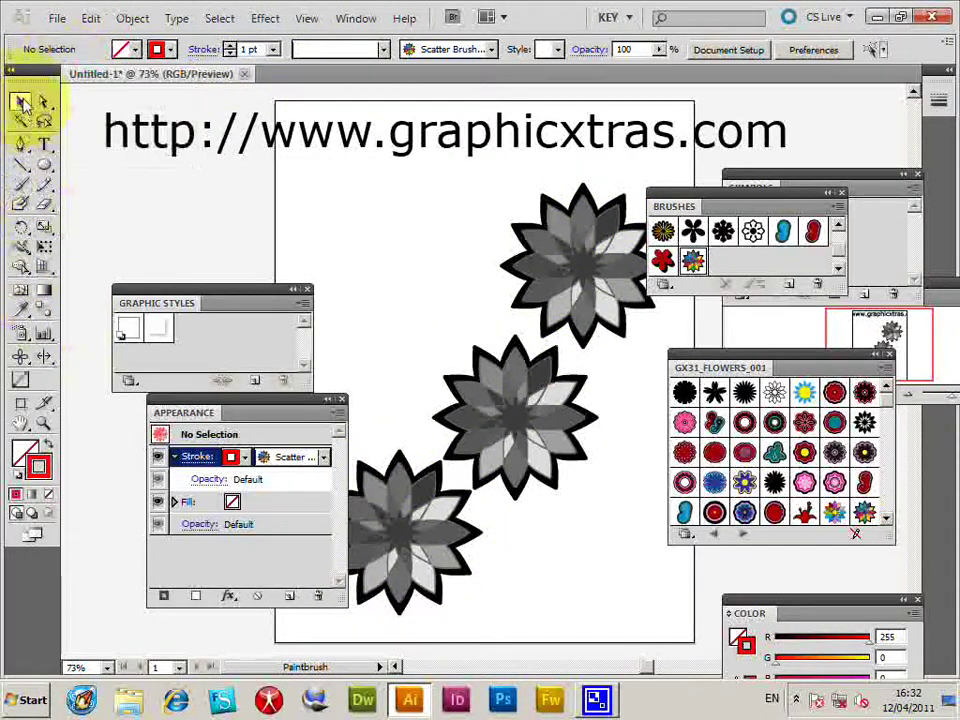
left_click(528, 415)
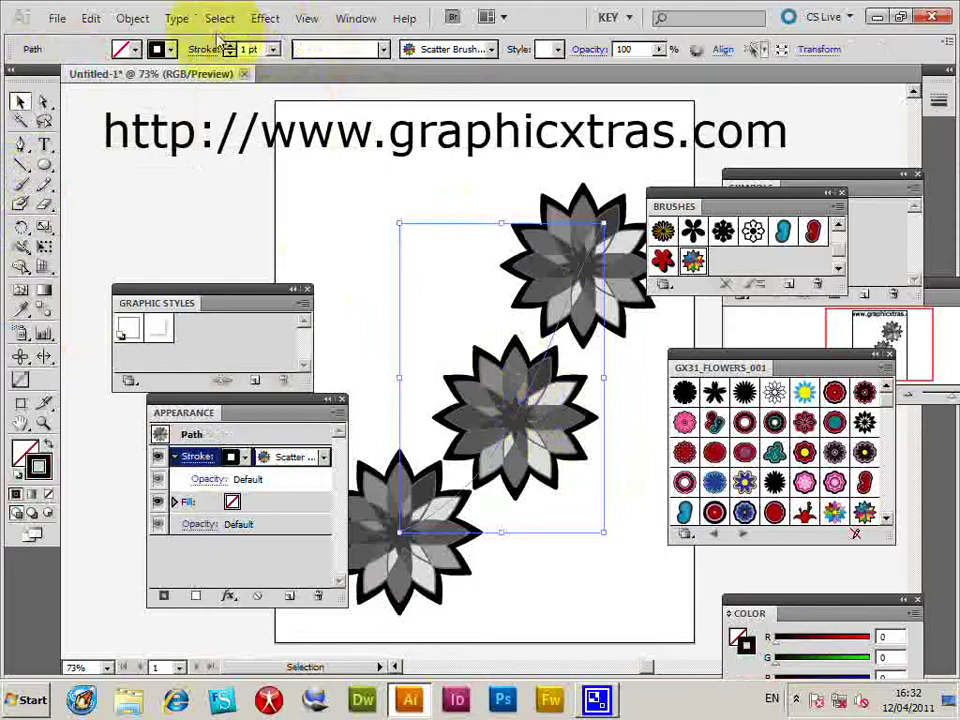
left_click(172, 50)
left_click(58, 67)
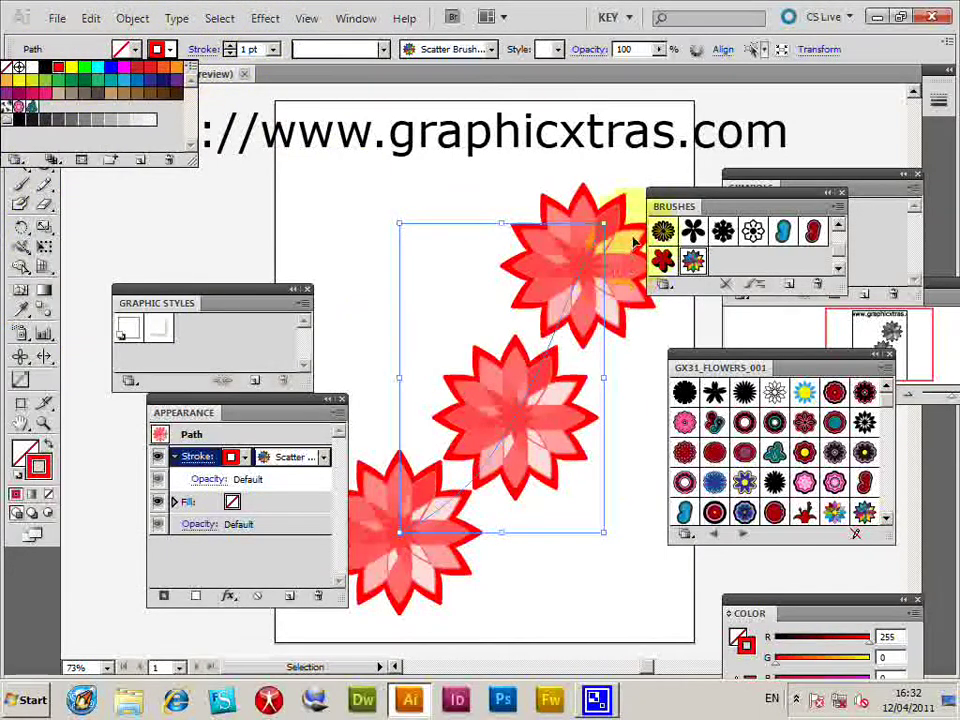
left_click(128, 67)
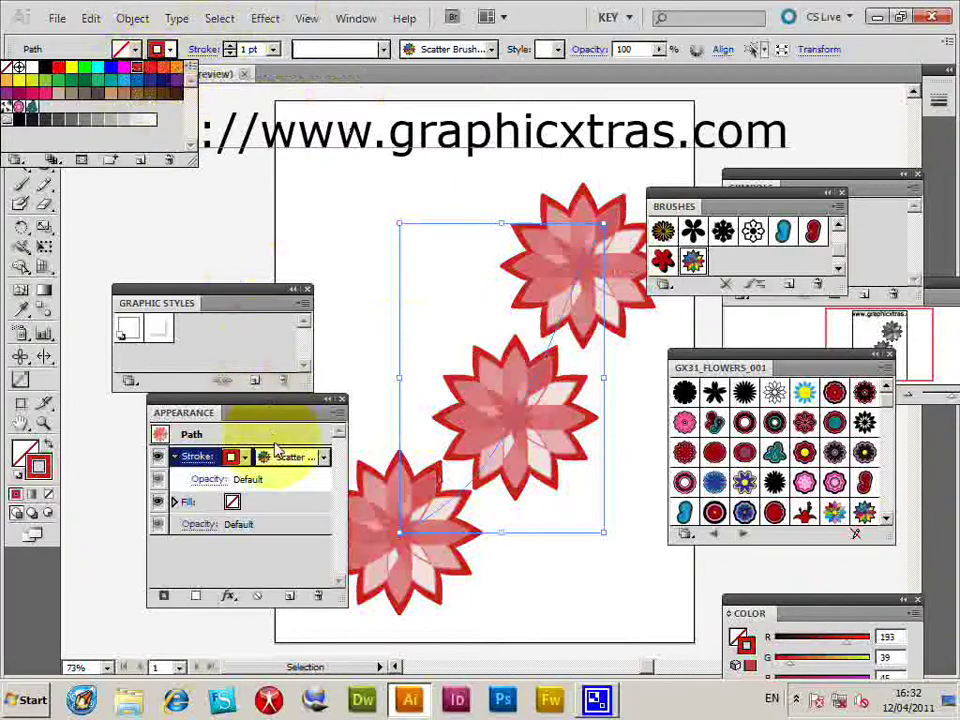
Duplicate the Scatter Brush 129 stroke in the Appearance panel, creating a second stroke.
left_click(192, 424)
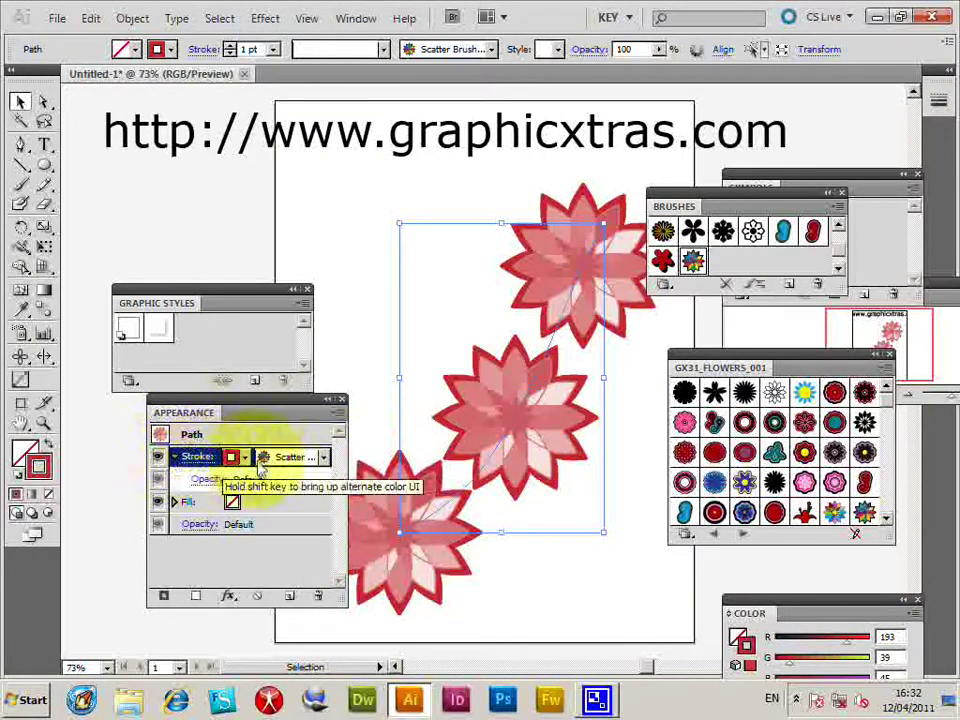
left_click(340, 412)
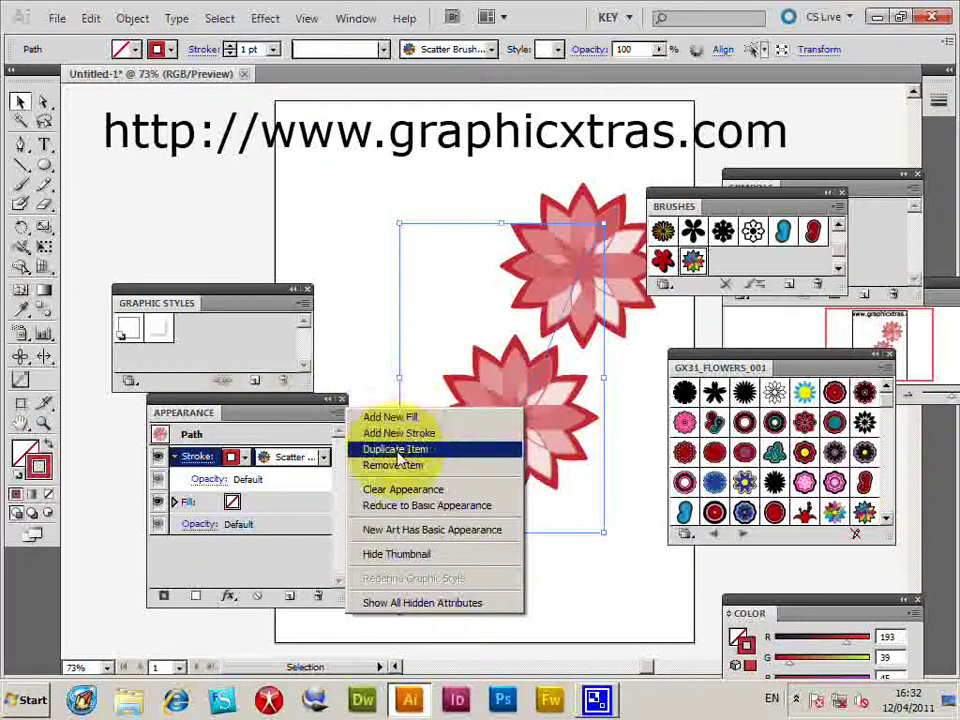
left_click(397, 451)
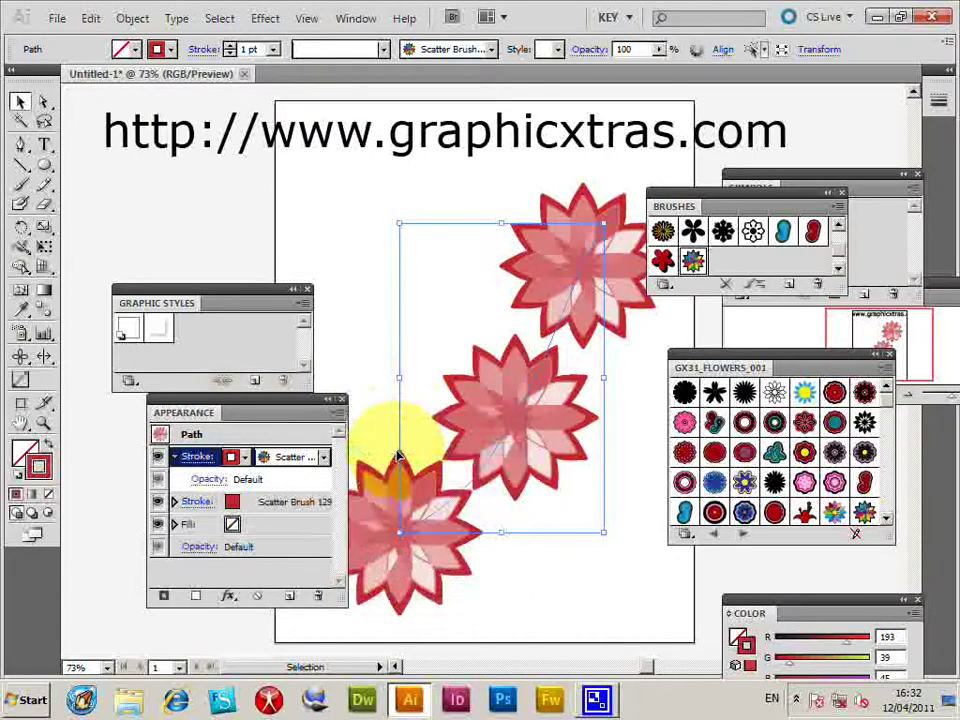
left_click(311, 503)
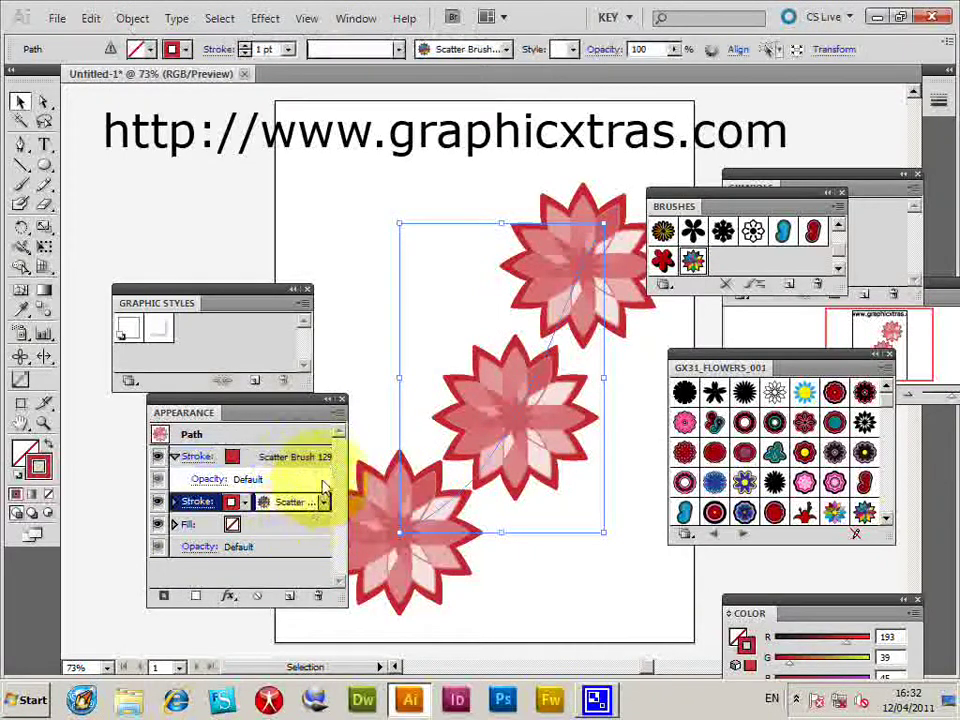
left_click(325, 458)
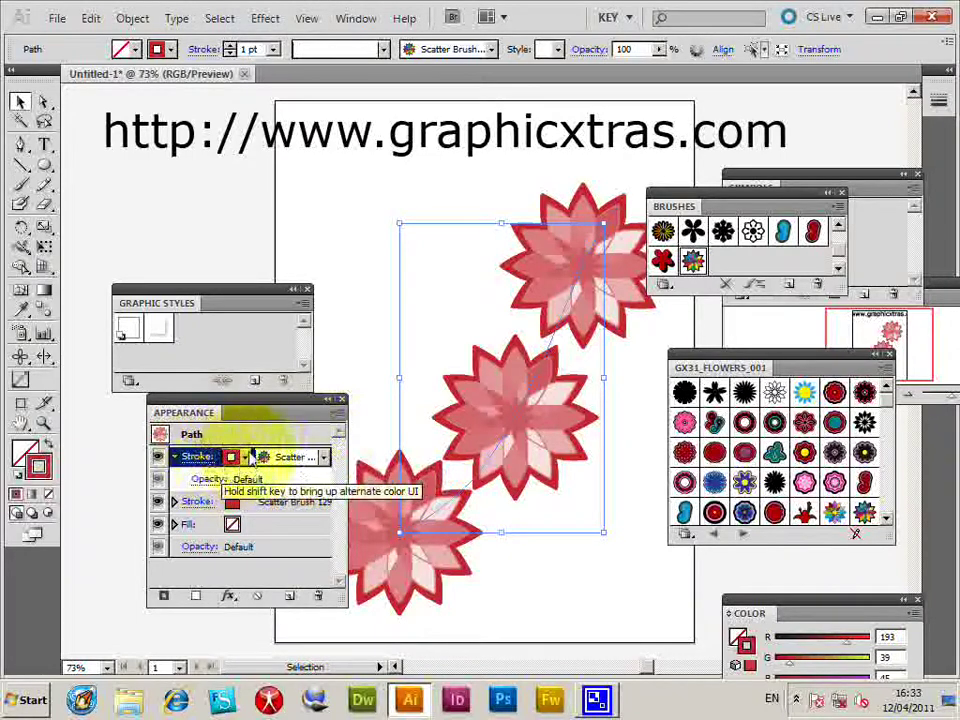
Make the top stroke's flowers green, then select and expand the second, red stroke.
left_click(247, 457)
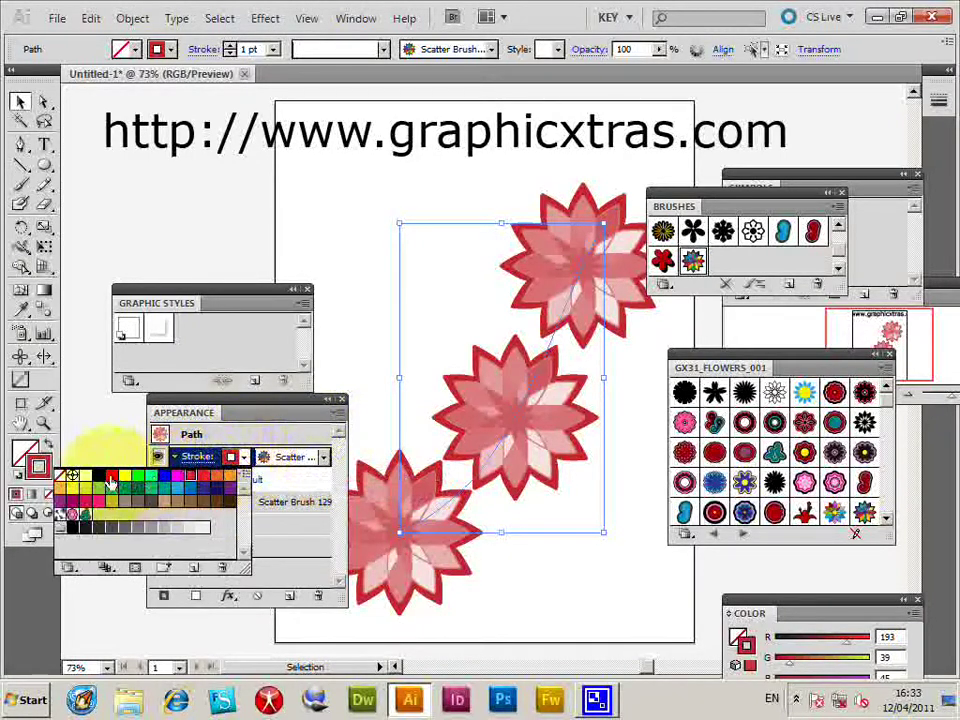
left_click(141, 483)
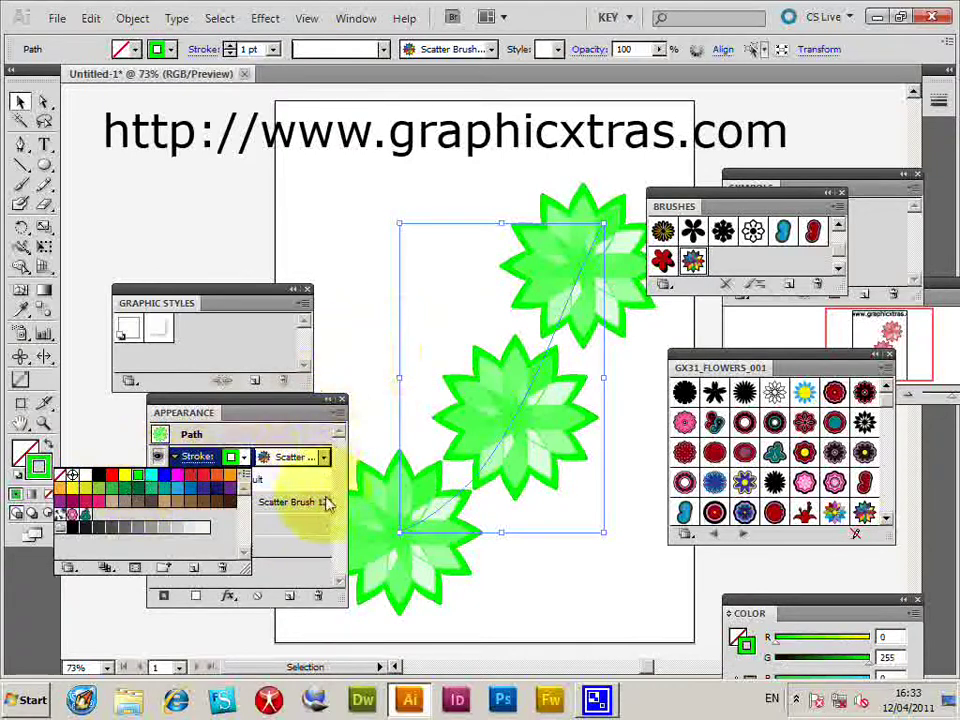
left_click(293, 538)
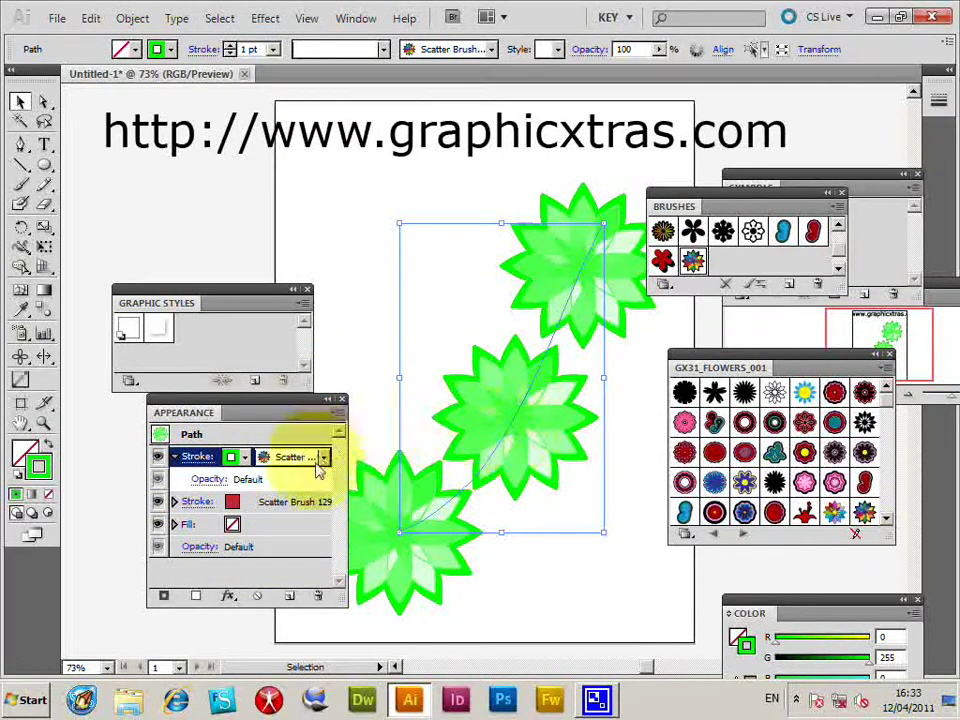
left_click(285, 504)
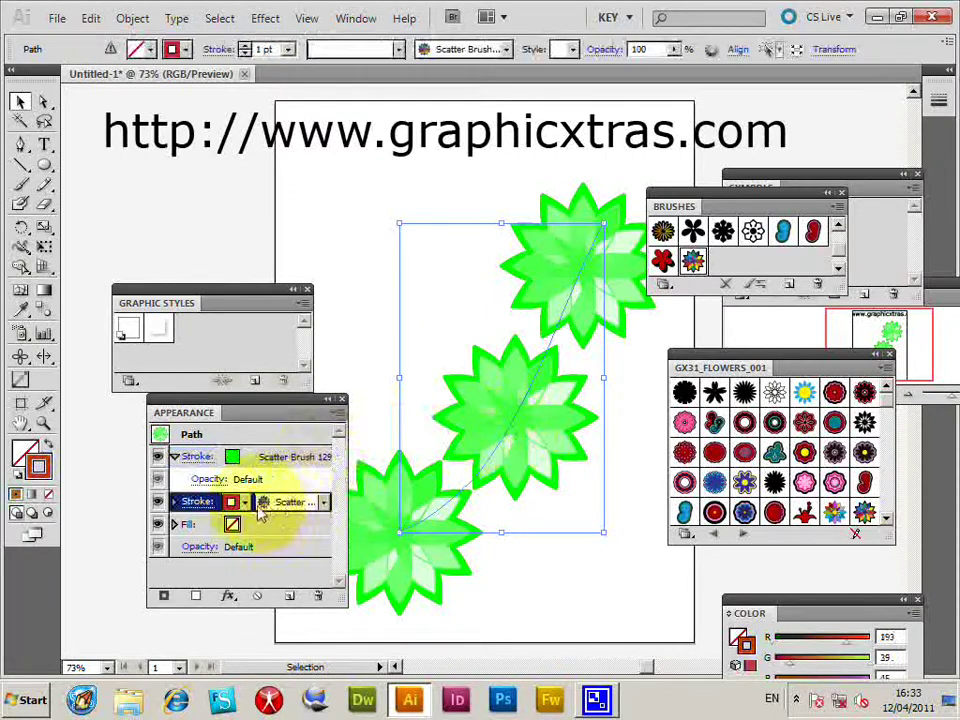
left_click(175, 503)
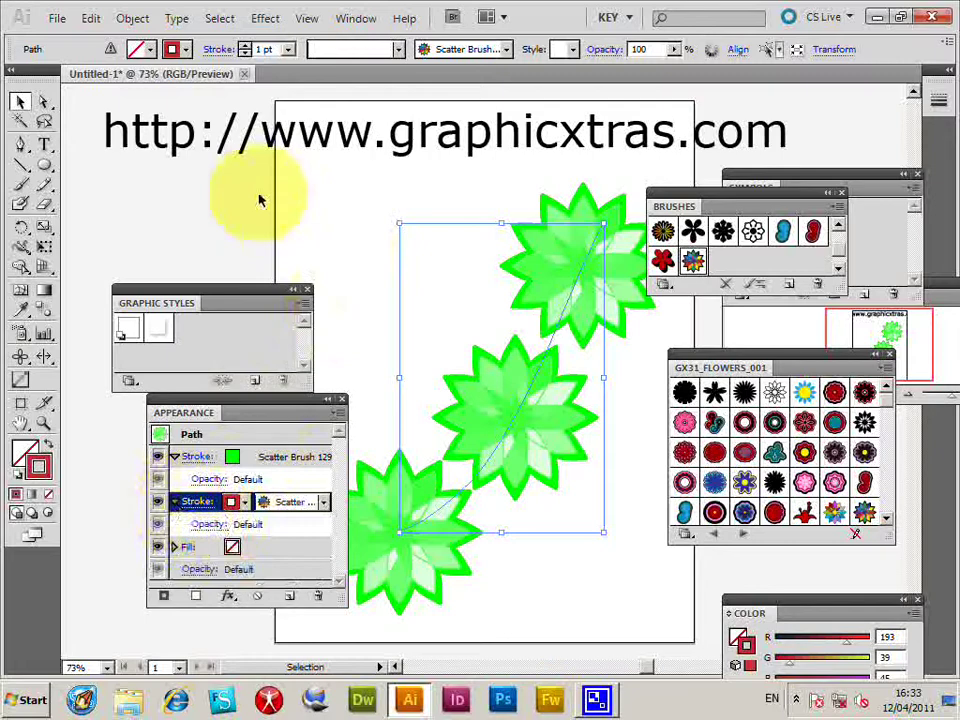
Set the red stroke weight to 2 pt and move the flower path slightly up and left.
left_click(288, 49)
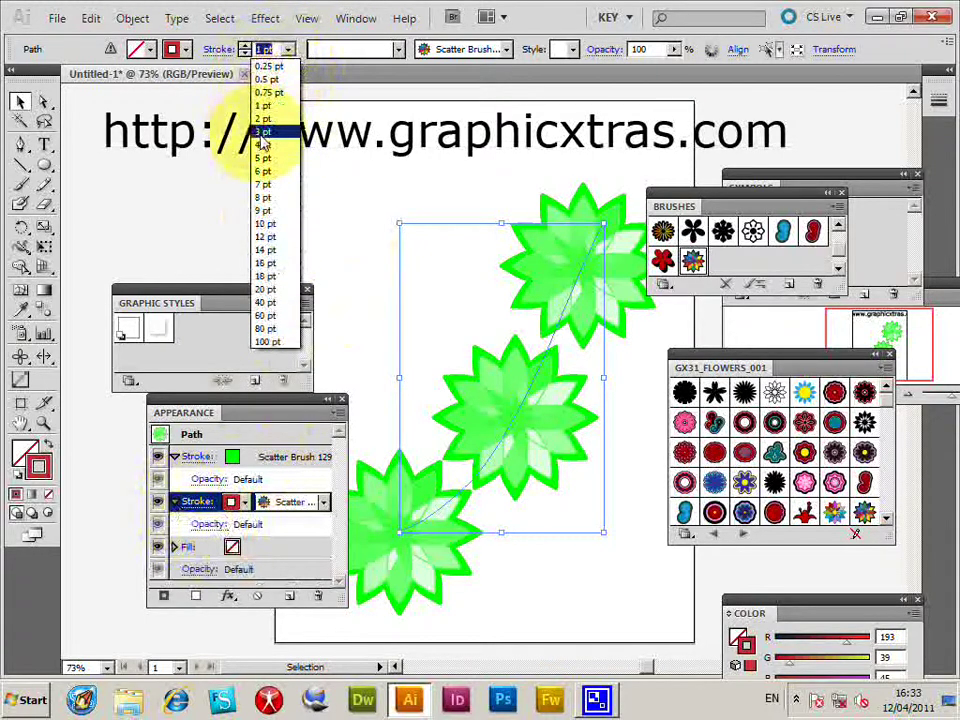
left_click(262, 132)
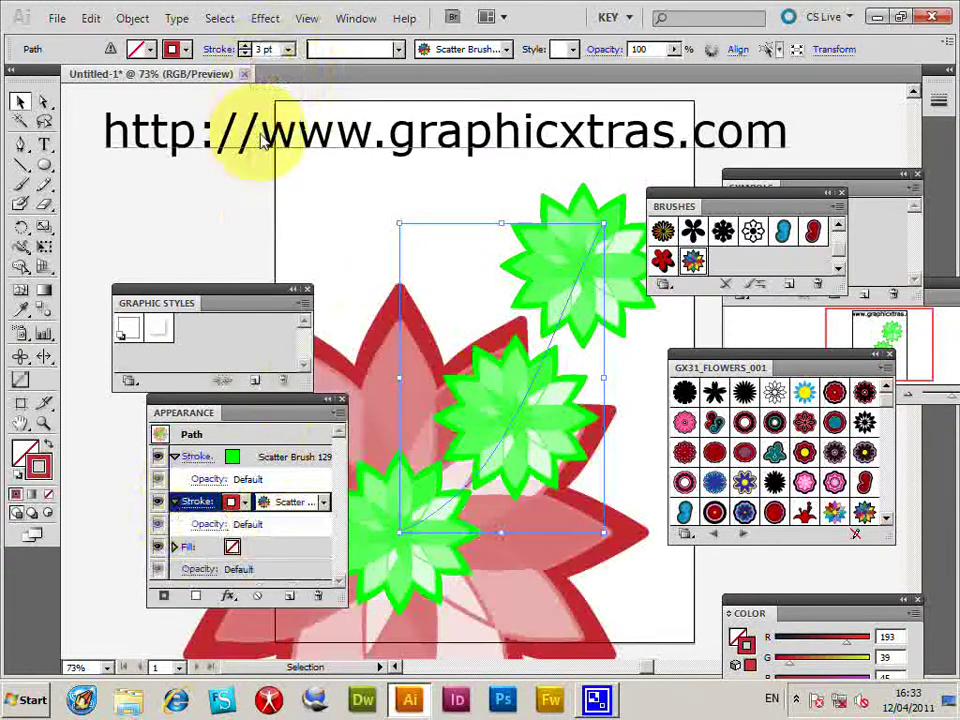
left_click(185, 49)
left_click(289, 64)
left_click(288, 49)
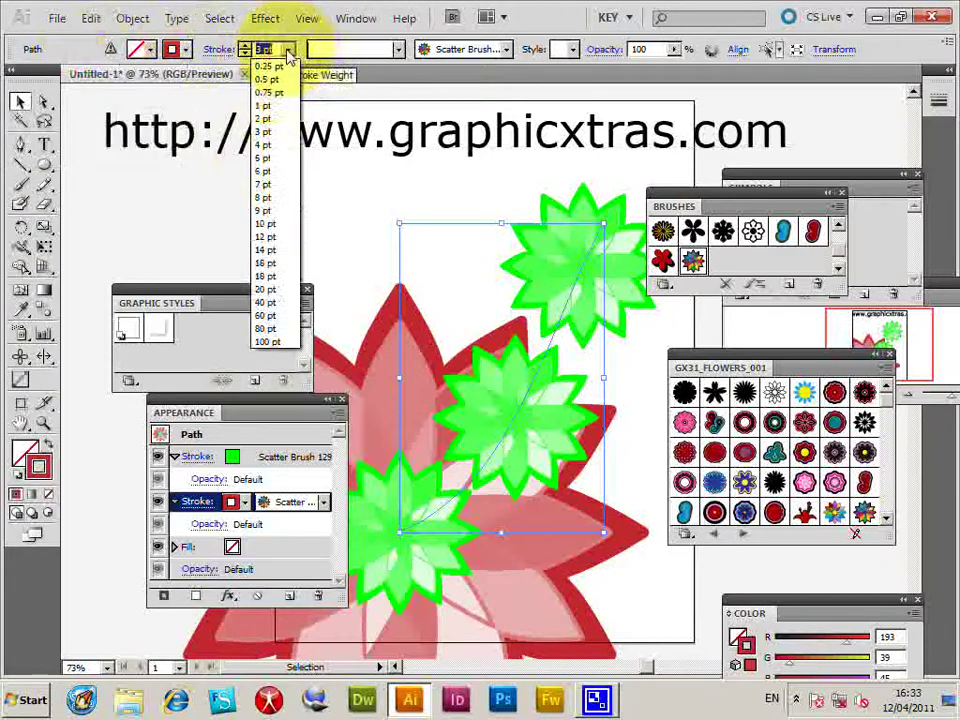
left_click(264, 118)
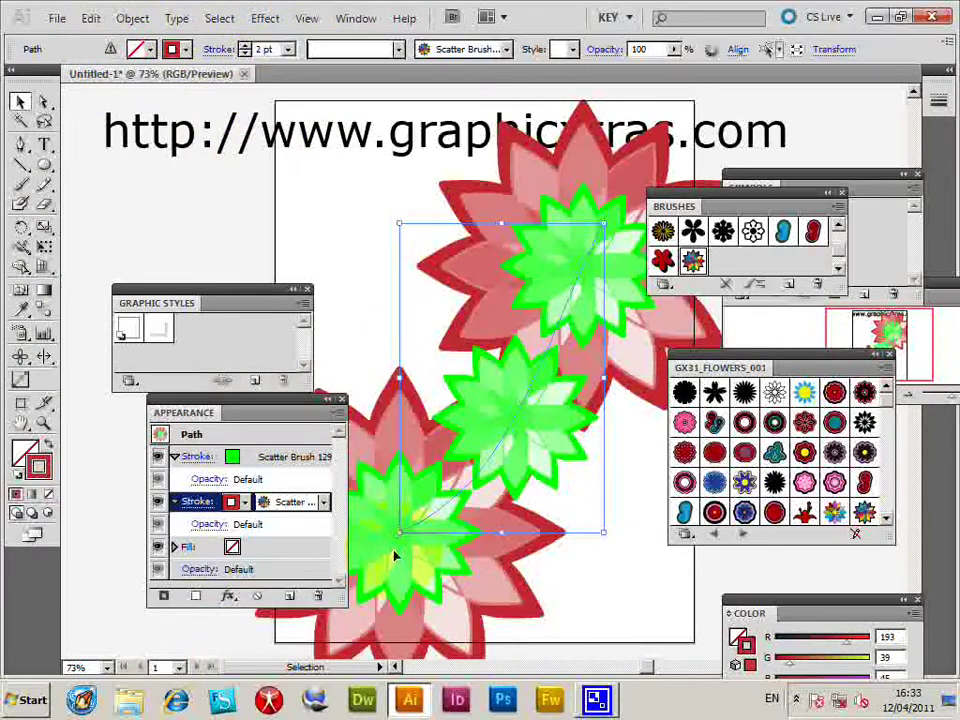
left_click(487, 218)
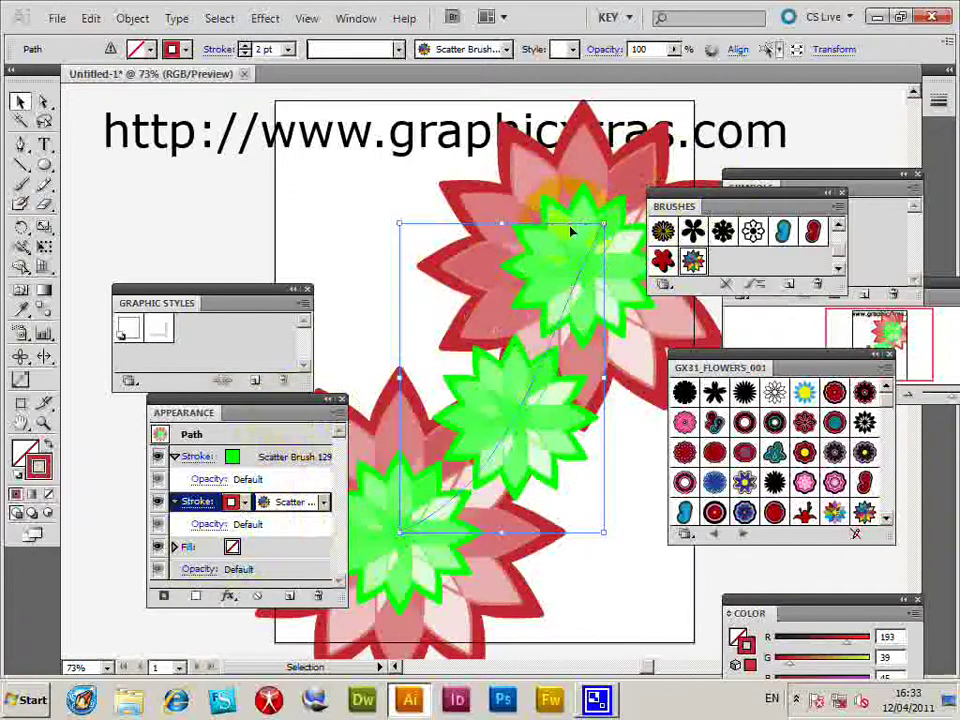
left_click_drag(585, 230, 566, 271)
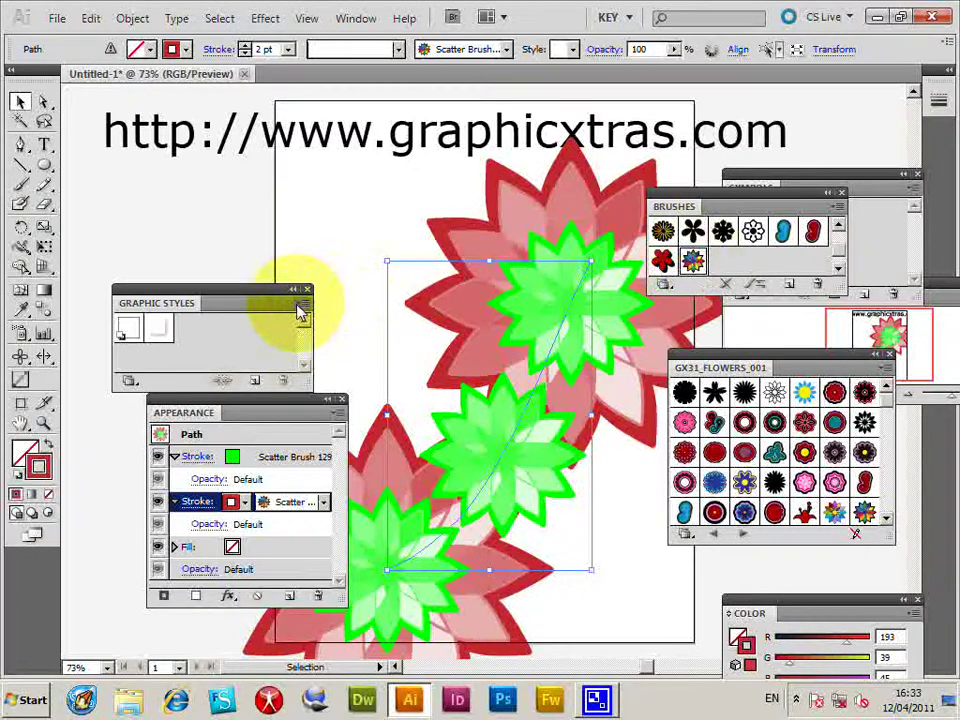
Save the look as a new graphic style named 'Graphic Style', then delete the flower path.
left_click(355, 18)
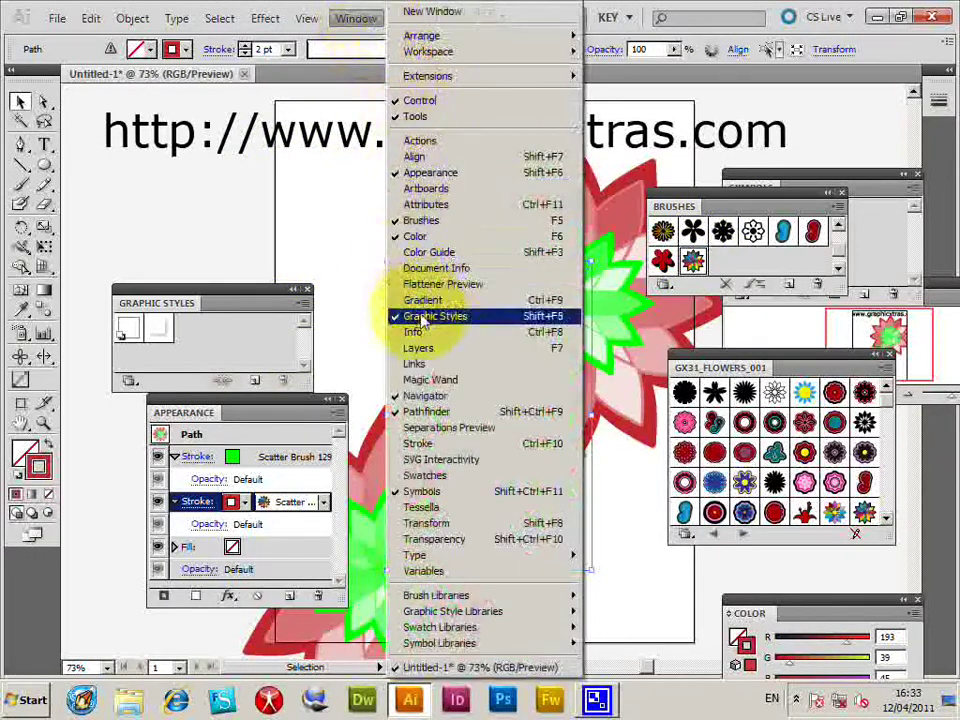
left_click(302, 304)
left_click(338, 310)
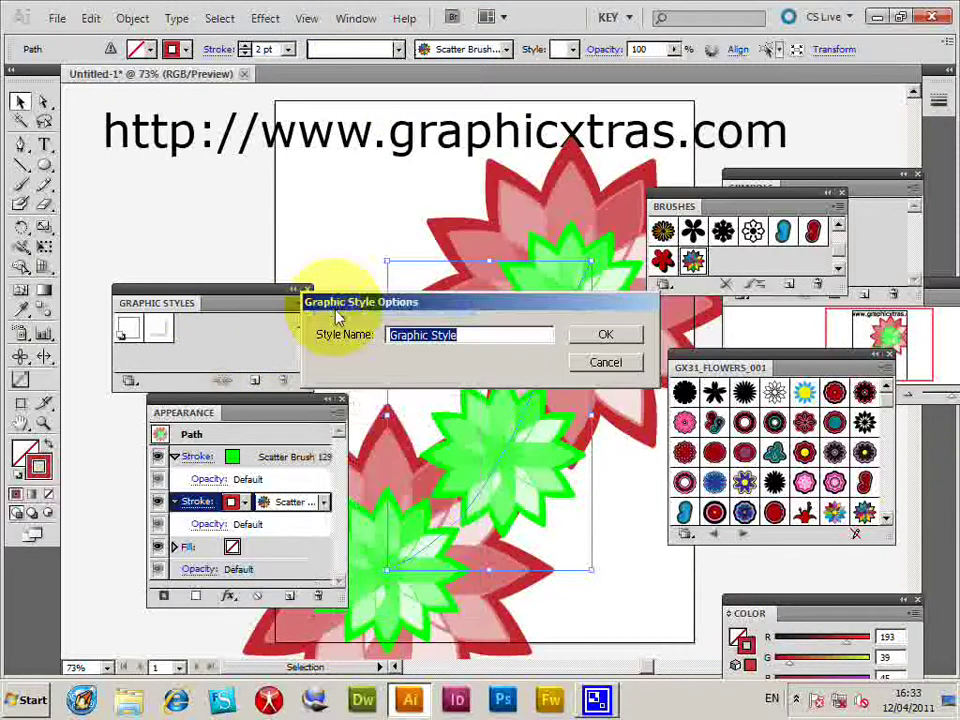
left_click(606, 334)
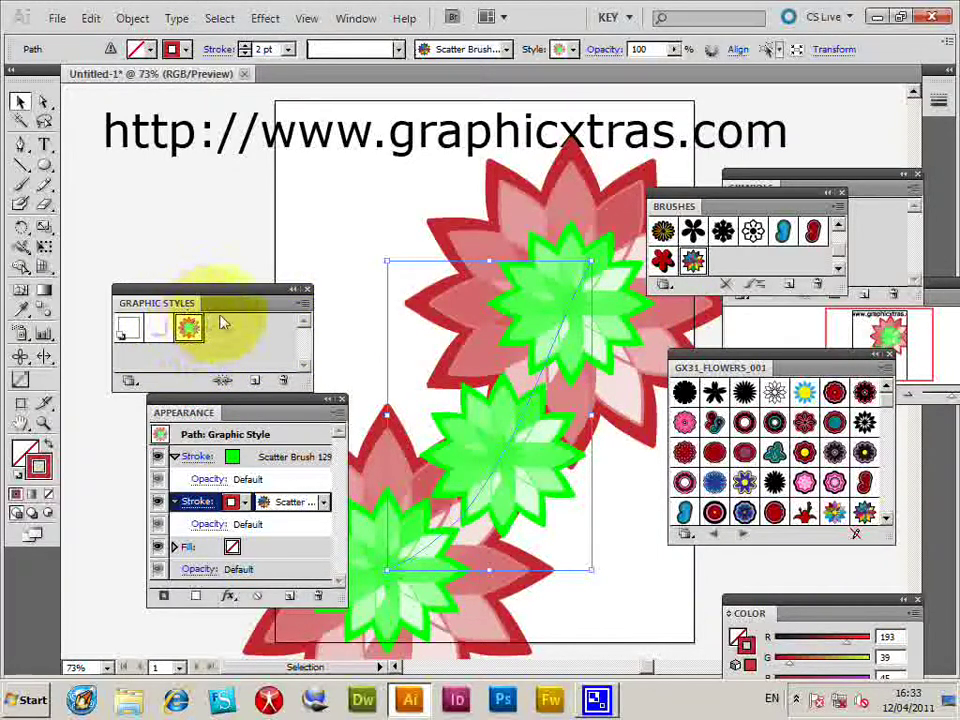
key("Delete")
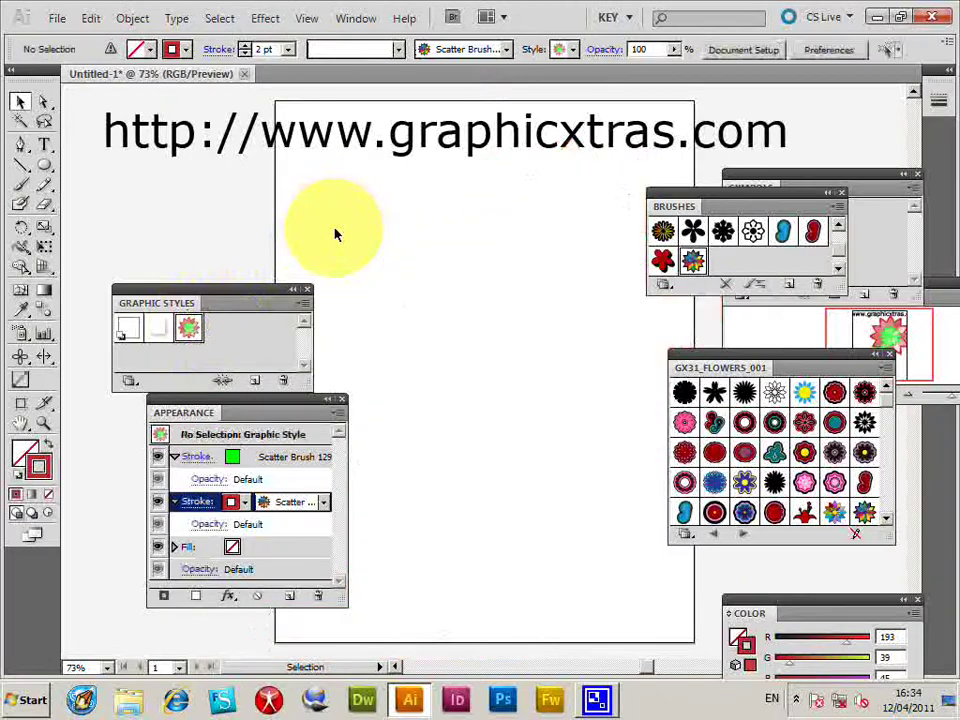
Paint a new vertical flower path and apply the saved green-over-red graphic style to it.
left_click(20, 184)
mouse_move(488, 605)
left_mouse_down()
mouse_move(456, 358)
mouse_move(489, 246)
left_mouse_up()
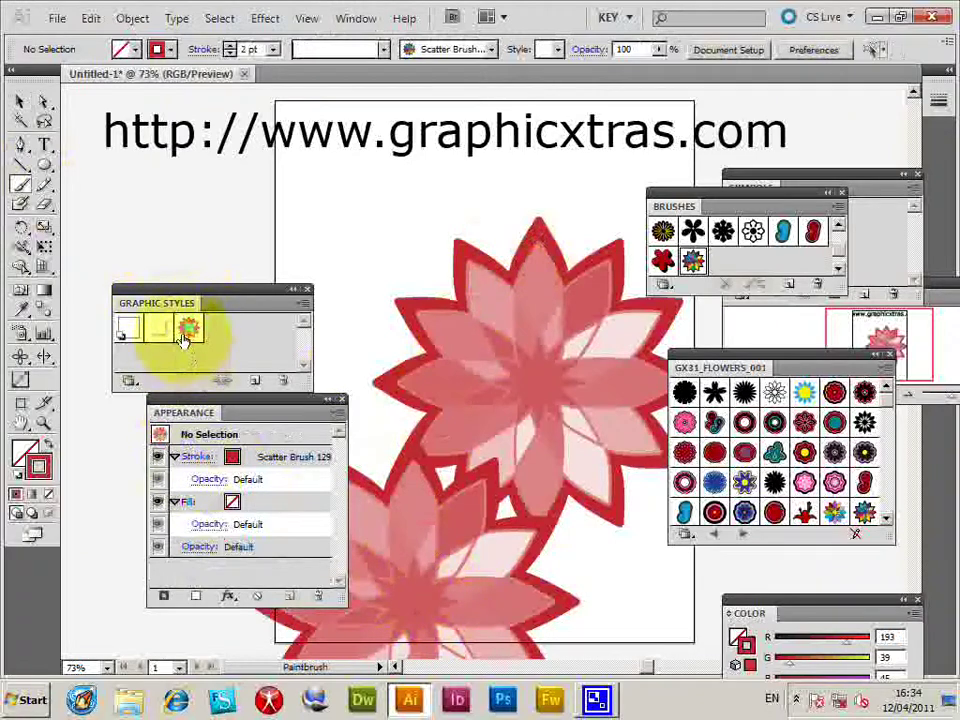
key("v")
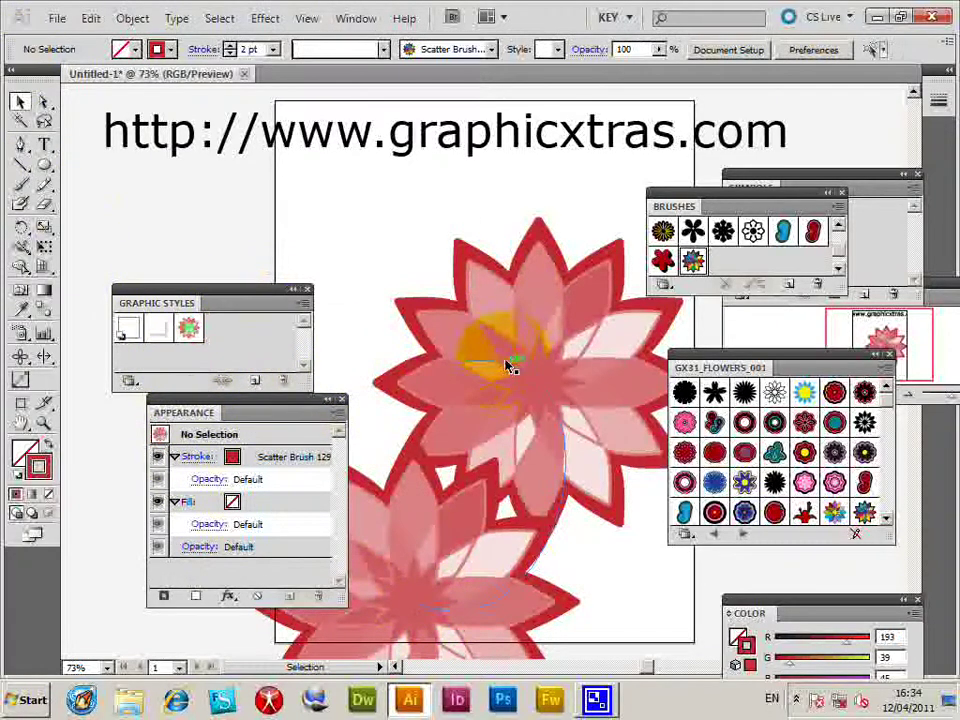
left_click(511, 369)
left_click(189, 327)
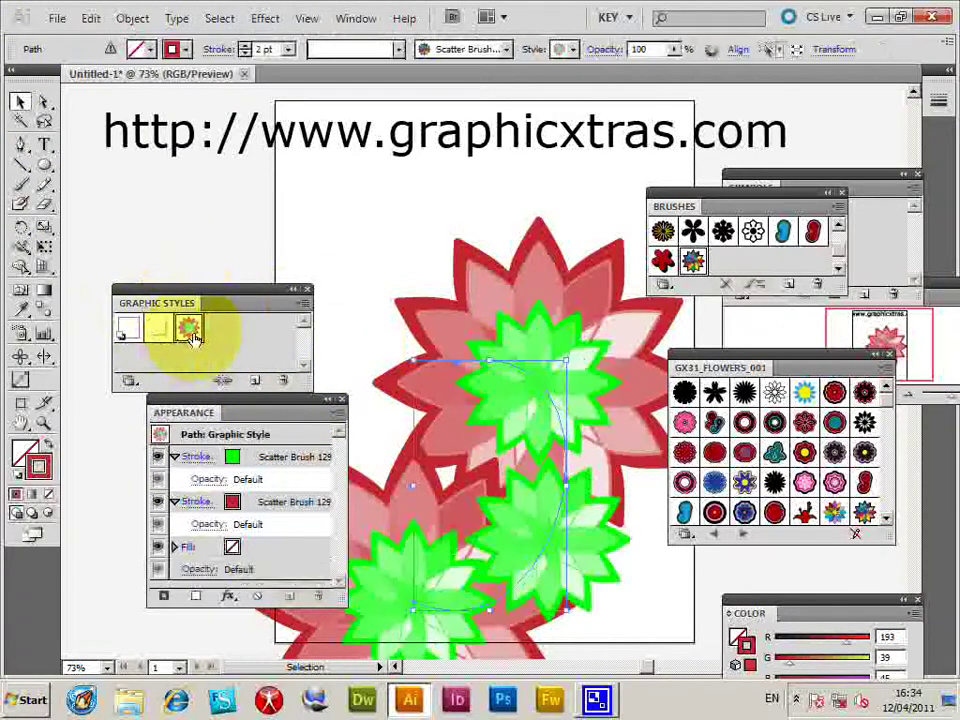